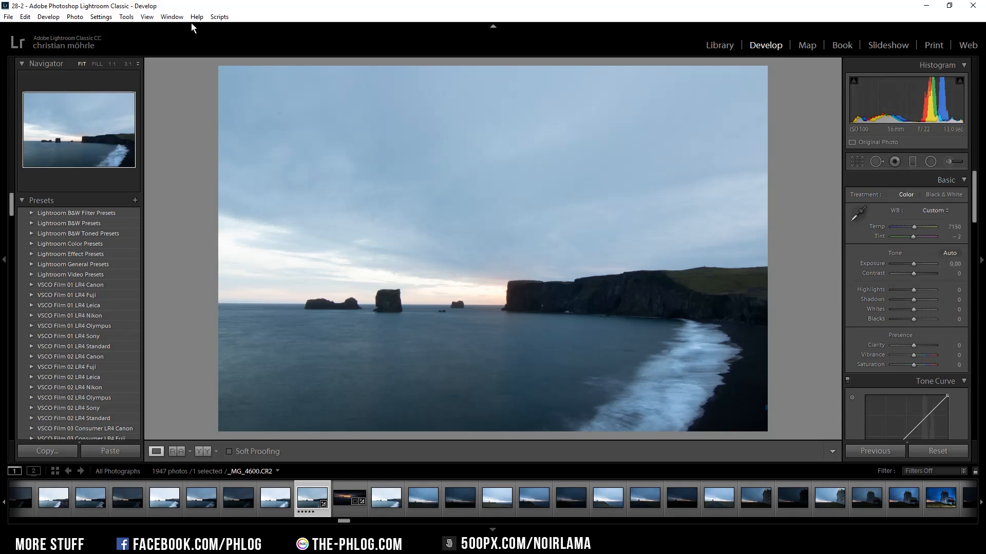
Step: Crop the photo to a wide panoramic format and enable chromatic aberration removal and lens profile corrections
key(r)
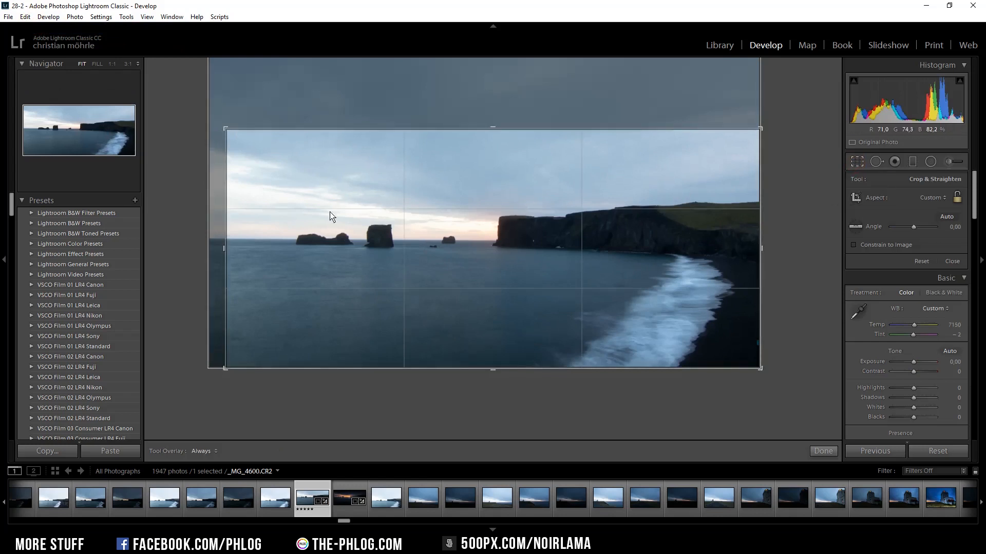
click(856, 161)
drag(974, 193, 975, 336)
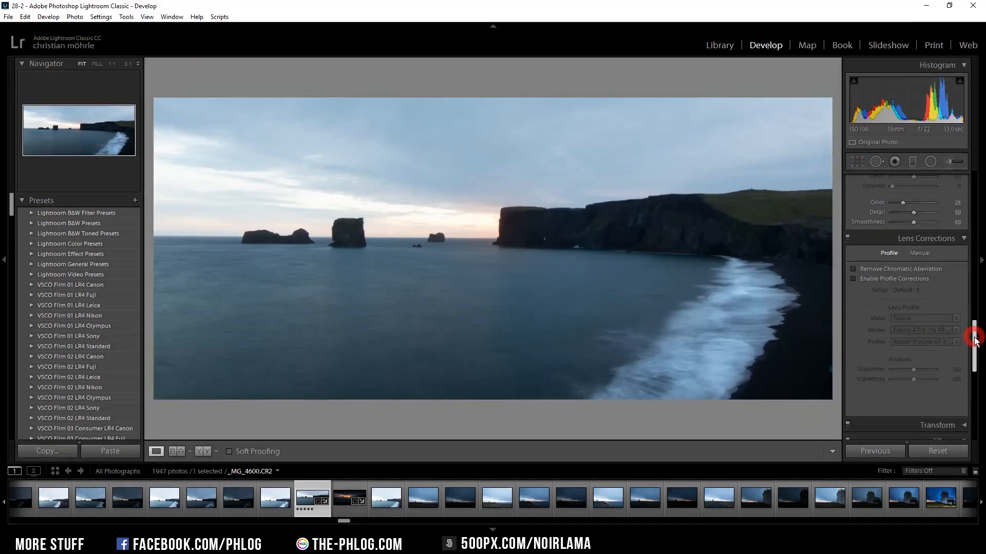
click(912, 270)
click(906, 279)
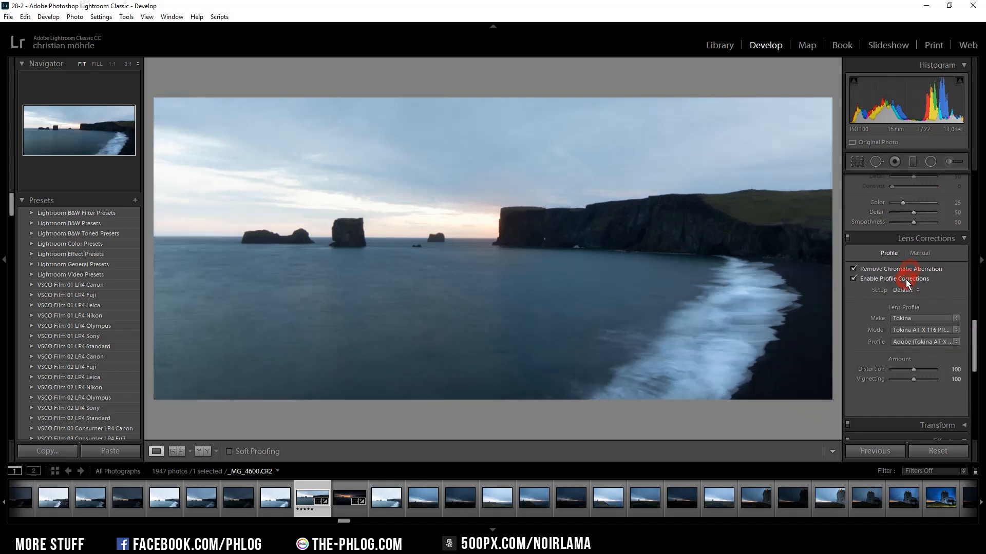
Step: In Camera Calibration, set Red Primary hue to +71 and Green Primary hue to +52, and lower the Blue Primary hue
drag(975, 328, 976, 398)
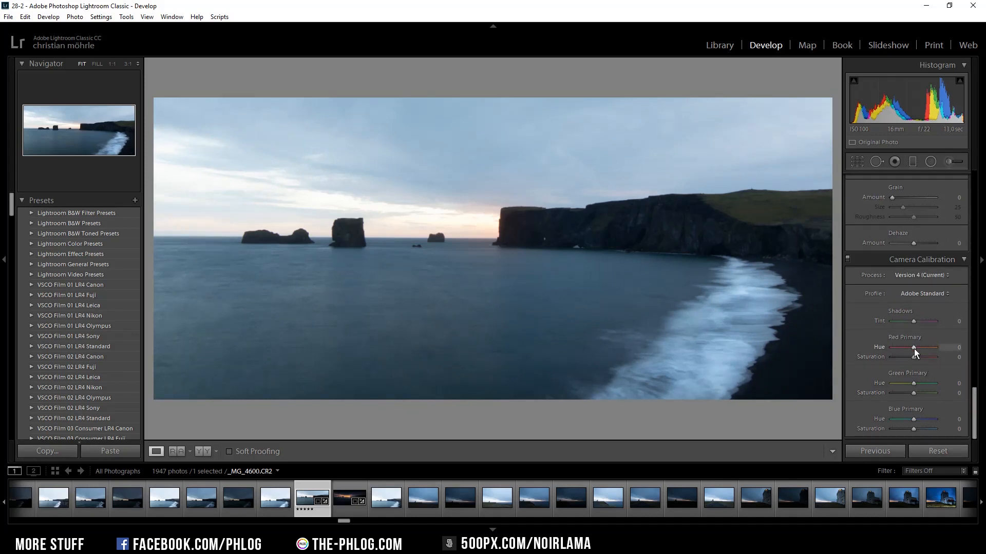
drag(914, 349, 929, 349)
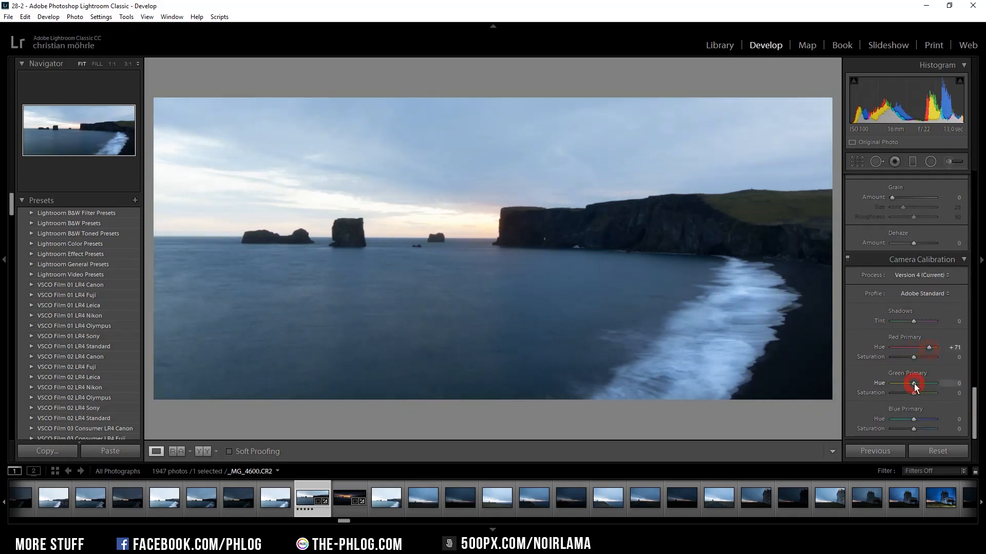
drag(914, 383, 925, 383)
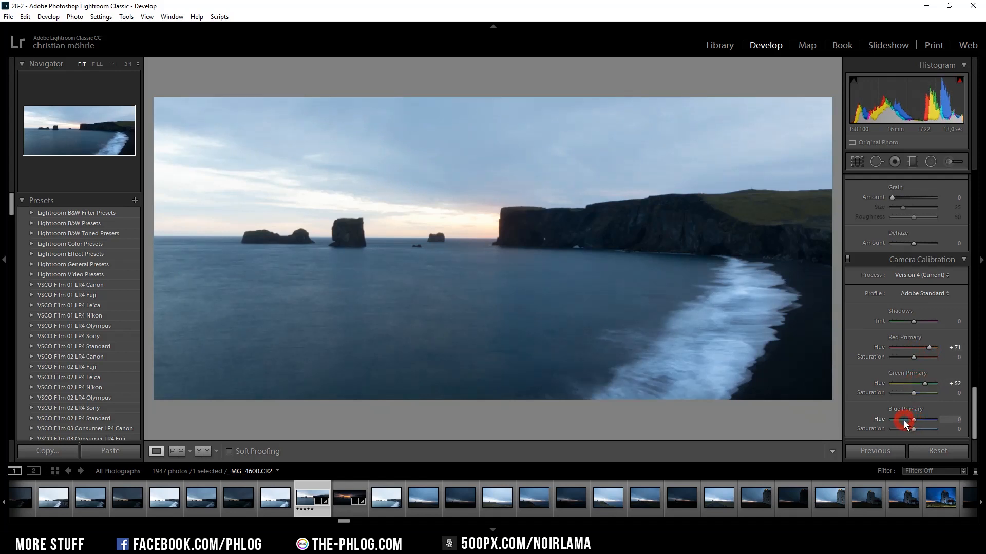
drag(910, 420, 907, 419)
Step: Set the basic adjustments: Temp 8005, Tint +36, Contrast +36, Highlights −100, Shadows +21, Clarity +29 and Vibrance +12
scroll(908, 411, up, 15)
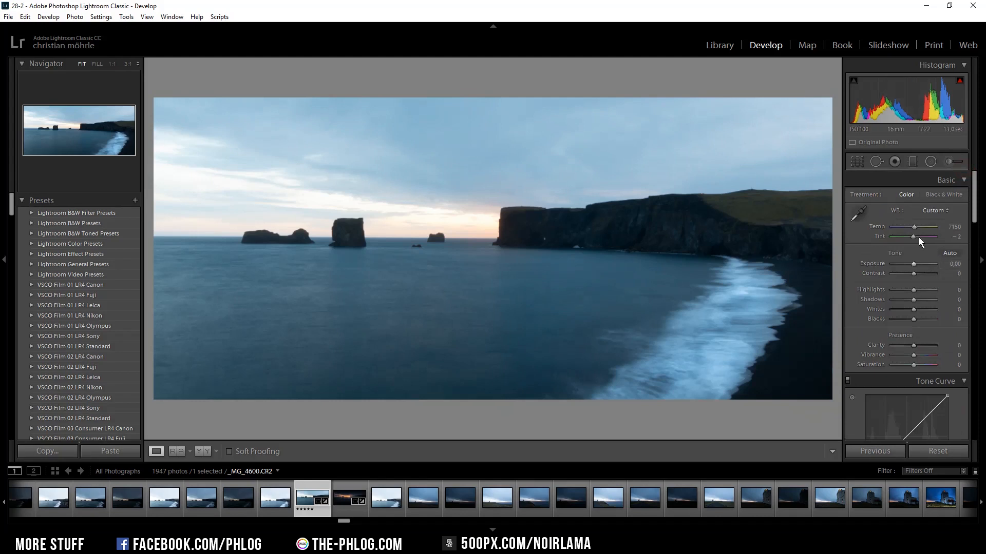
drag(916, 228, 918, 238)
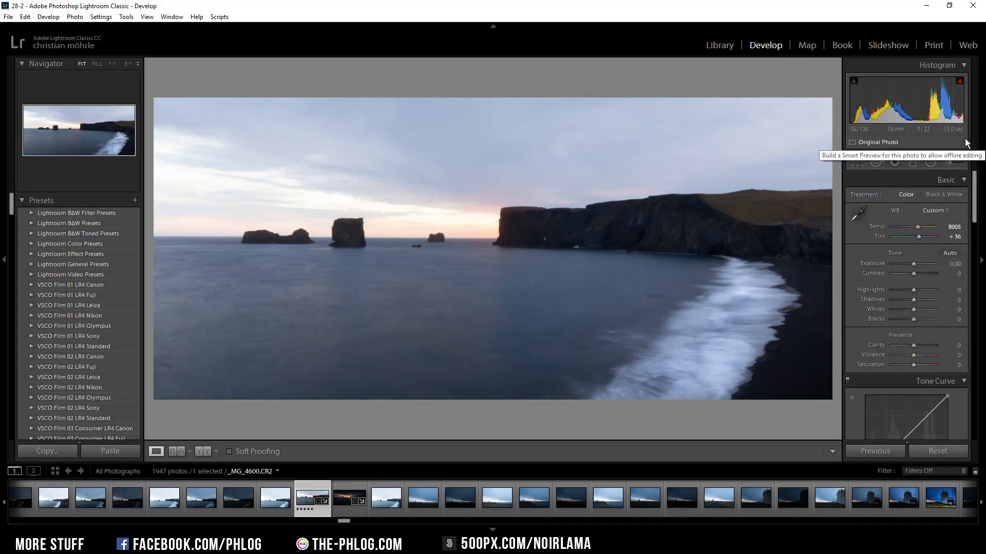
drag(913, 291, 921, 273)
drag(915, 346, 916, 355)
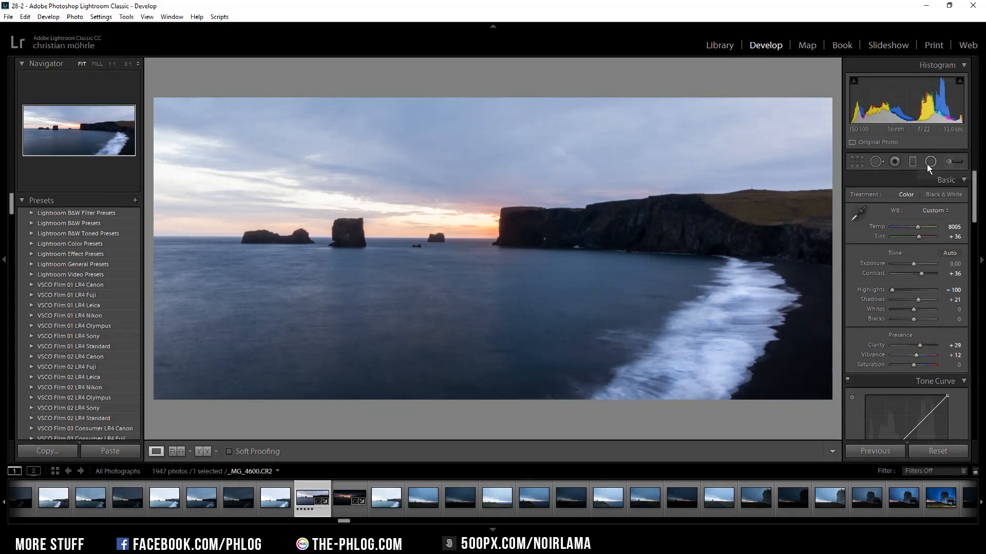
Step: Darken the sky by lowering the existing graduated filter's exposure to about −0.96
click(912, 163)
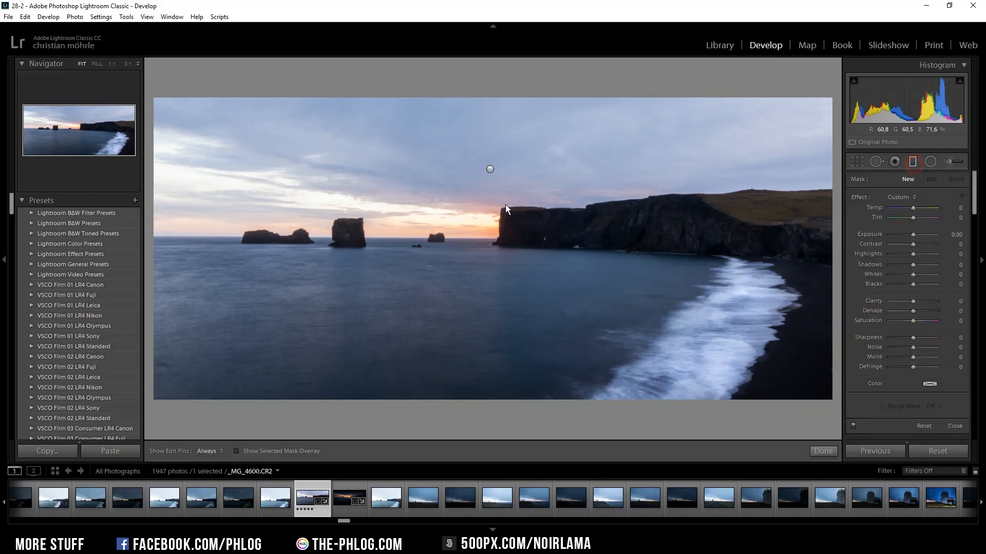
click(488, 173)
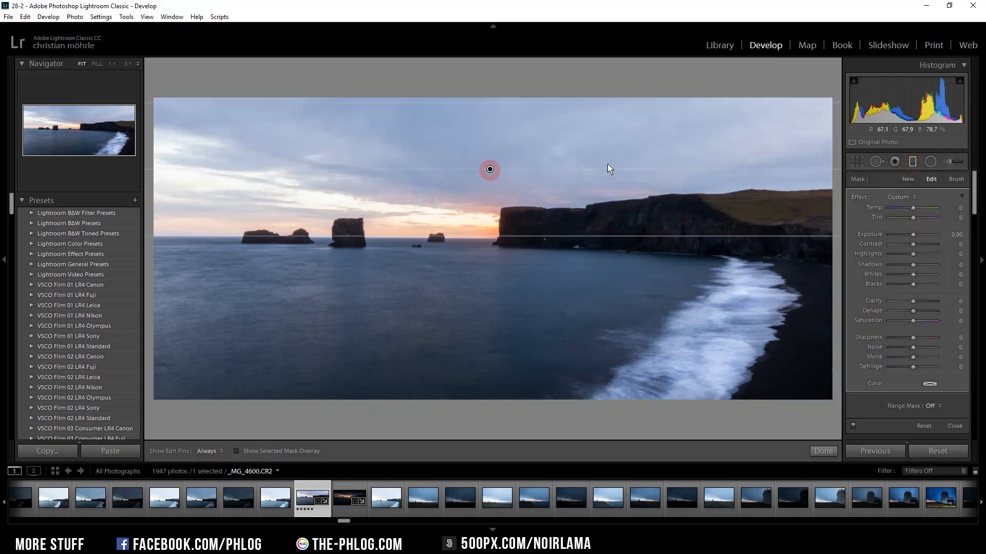
drag(912, 235, 907, 235)
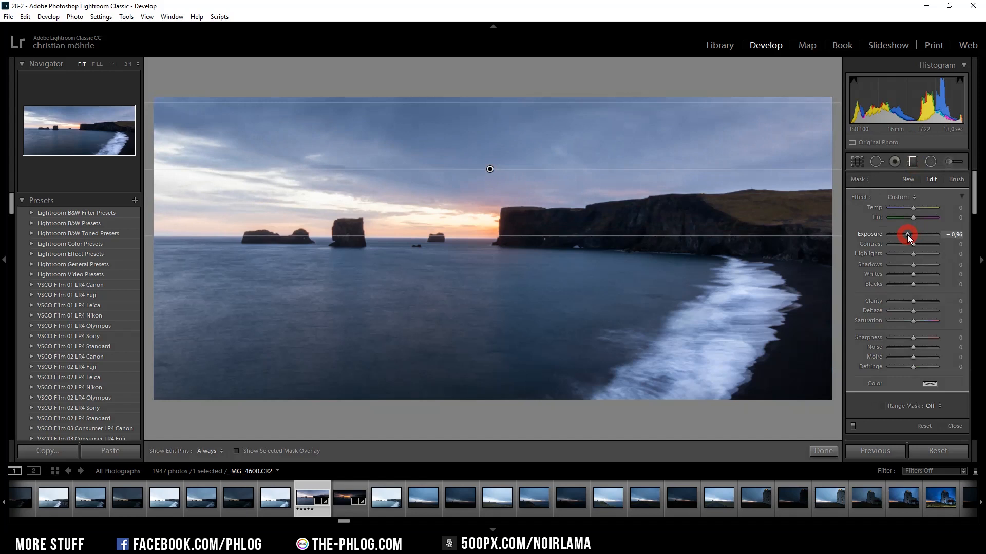
Step: Adjust the radial filter over the cliff: Highlights and Whites 100, Exposure 0.52, with raised Contrast and Clarity
click(931, 161)
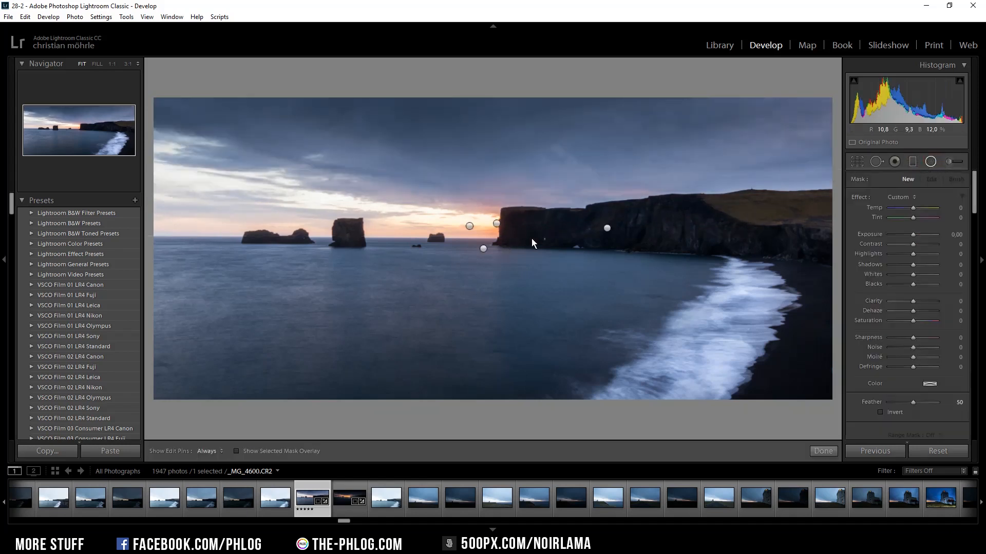
click(608, 229)
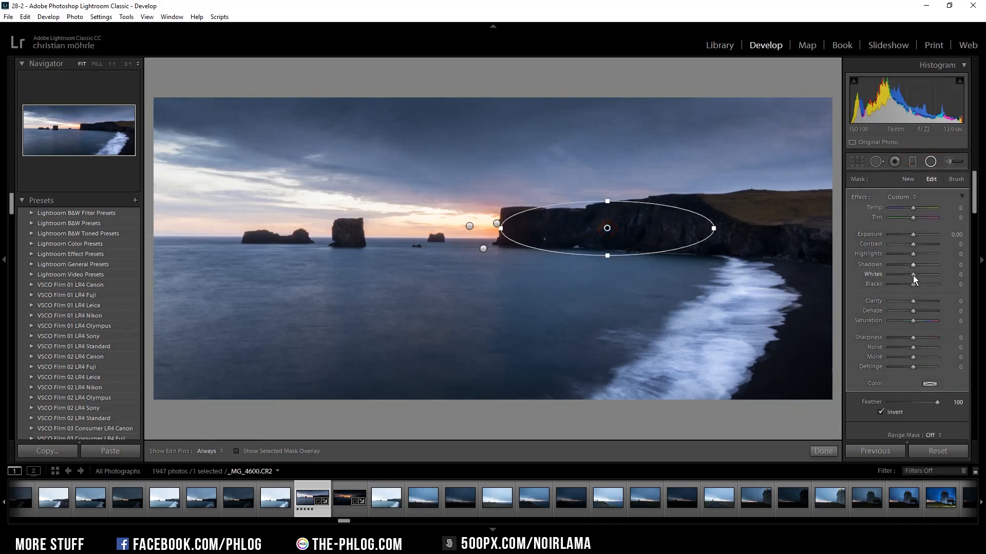
drag(913, 274, 959, 274)
drag(913, 236, 916, 236)
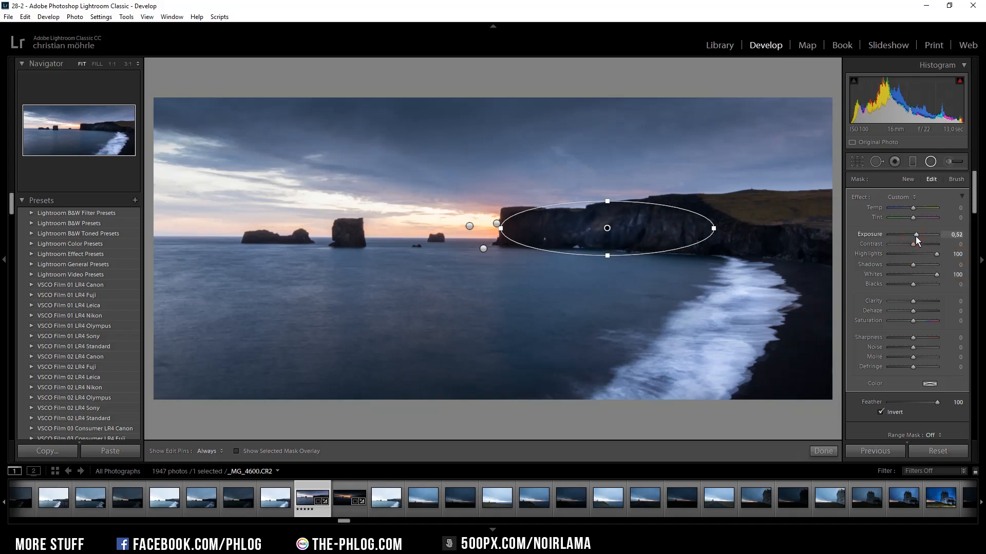
drag(914, 302, 963, 302)
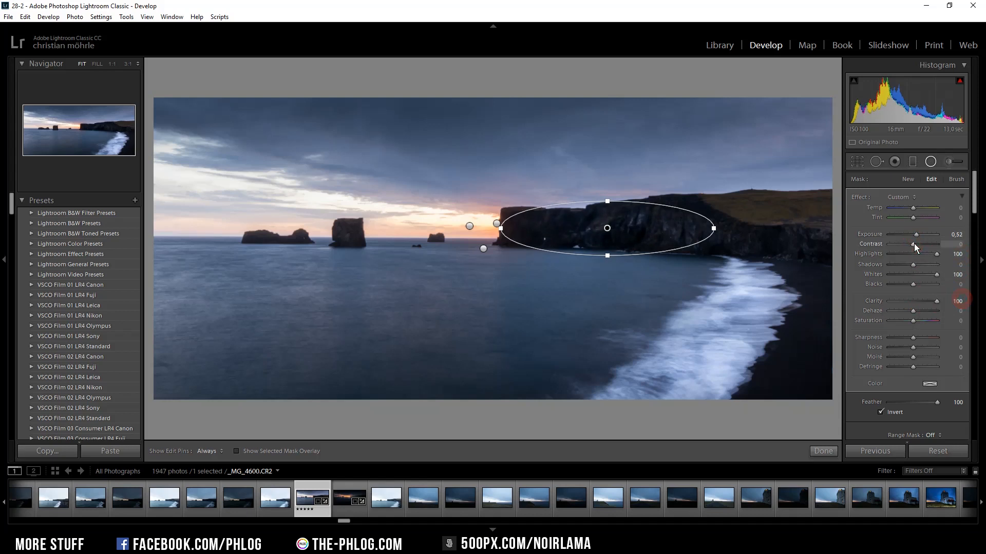
drag(923, 245, 919, 244)
drag(937, 302, 925, 302)
Step: Set Blacks to 100 with a warmer temperature in the orange-tinted sun radial filter, and set the largest radial filter's exposure to about −0.44
click(497, 225)
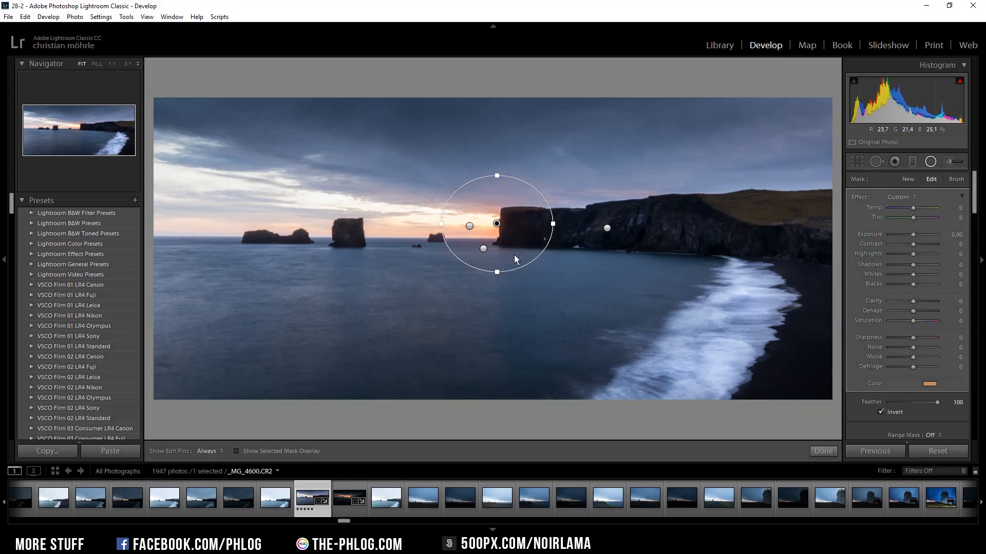
drag(913, 284, 960, 290)
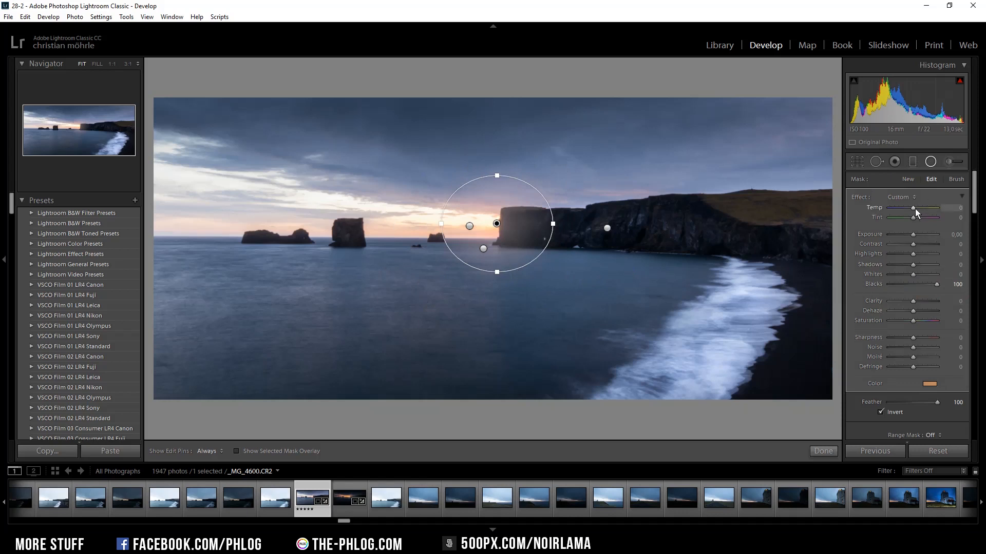
click(483, 248)
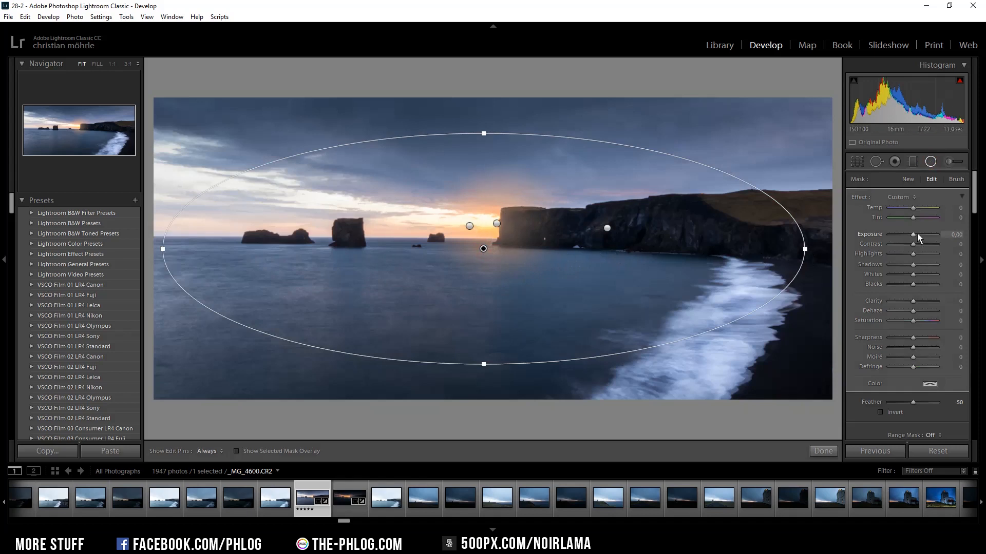
drag(914, 234, 910, 234)
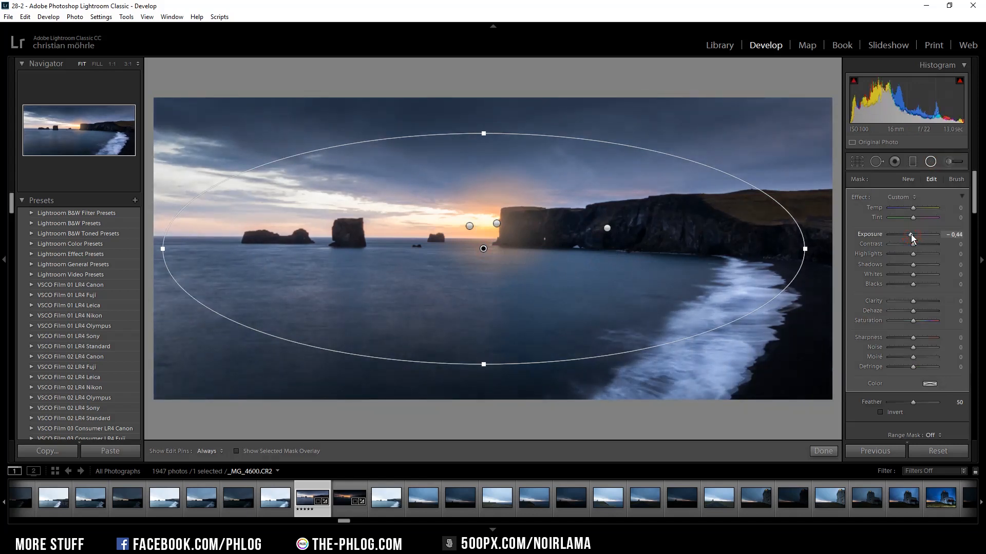
Step: Warm the temperature and raise the Shadows and Blacks in the flat radial filter along the horizon, and finish the local adjustments
click(469, 227)
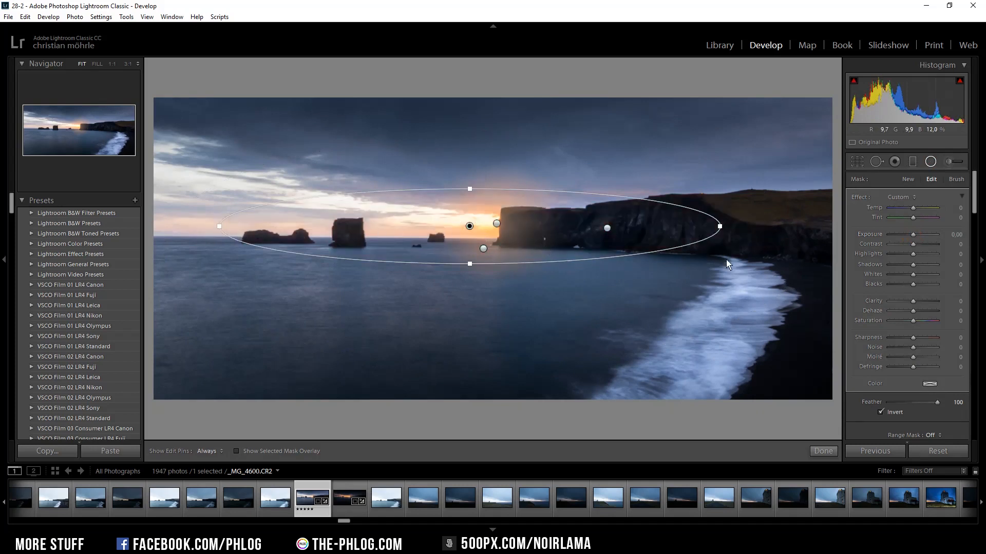
click(913, 209)
drag(916, 208, 923, 208)
drag(913, 264, 948, 285)
click(914, 285)
key(Return)
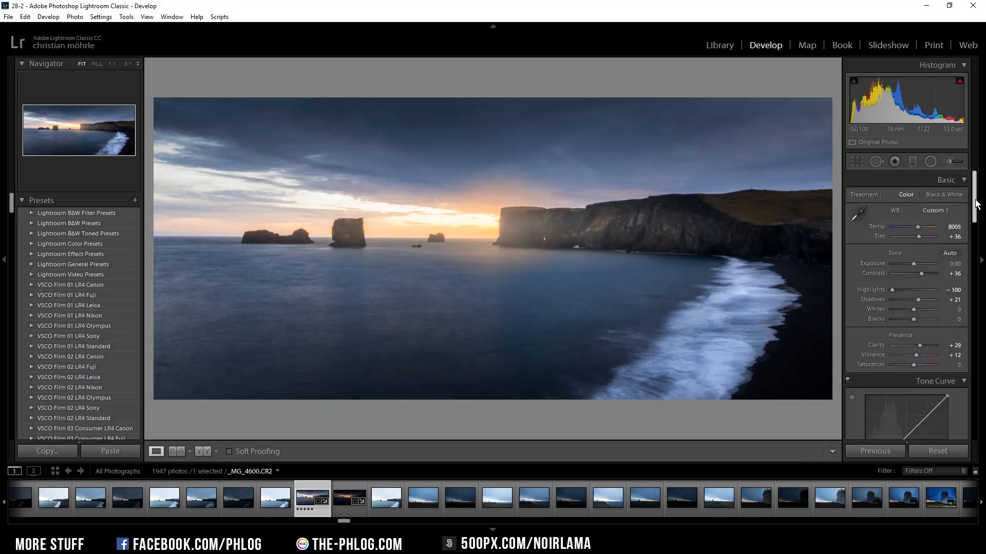
Step: In the HSL adjustments, raise orange and yellow saturation, reduce green and blue saturation, and lower blue luminance
click(975, 200)
drag(975, 201, 975, 262)
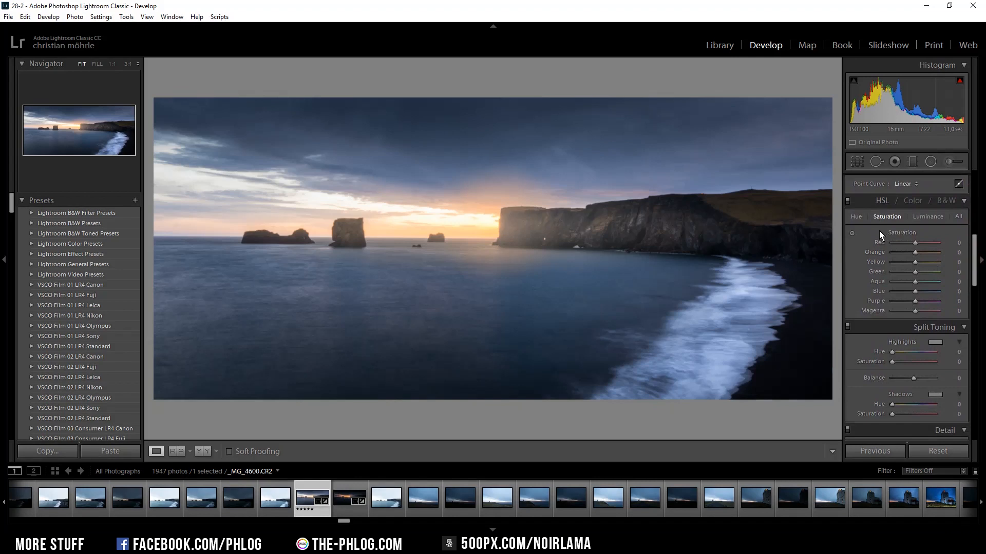
drag(916, 254, 923, 253)
drag(917, 263, 921, 263)
drag(908, 273, 910, 291)
click(929, 217)
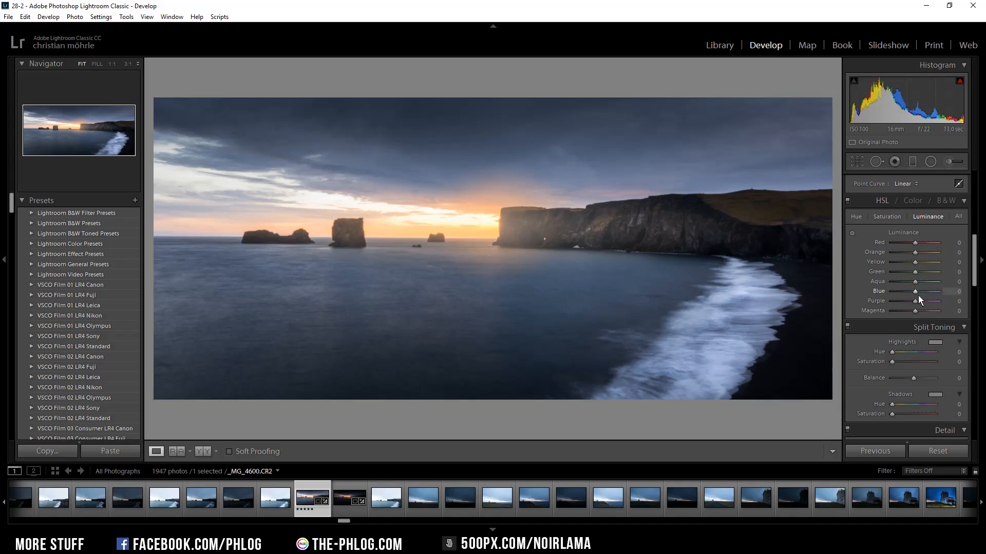
drag(915, 291, 910, 291)
Step: Split tone the photo with highlights at hue 13, saturation 17 and shadows at hue 229, saturation 10
scroll(933, 216, down, 3)
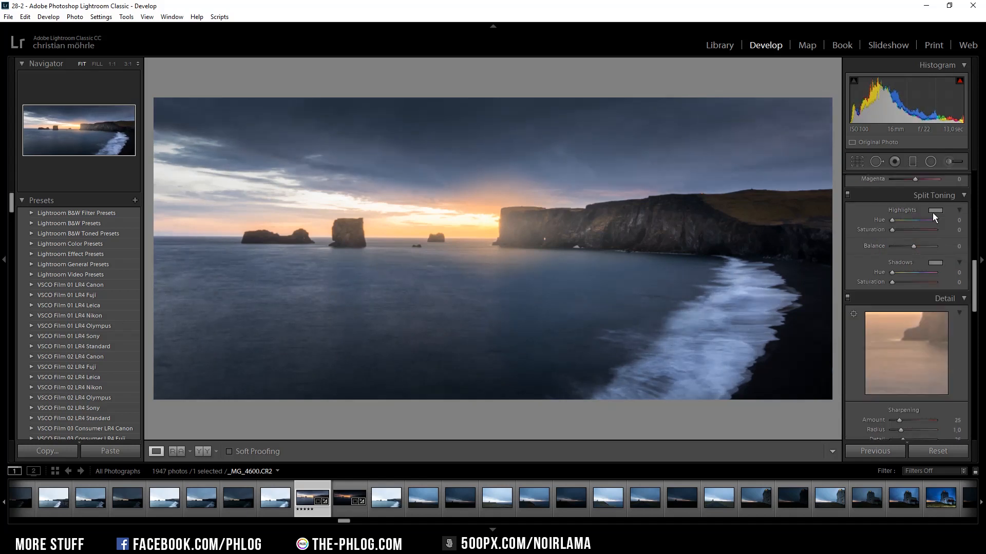
click(934, 210)
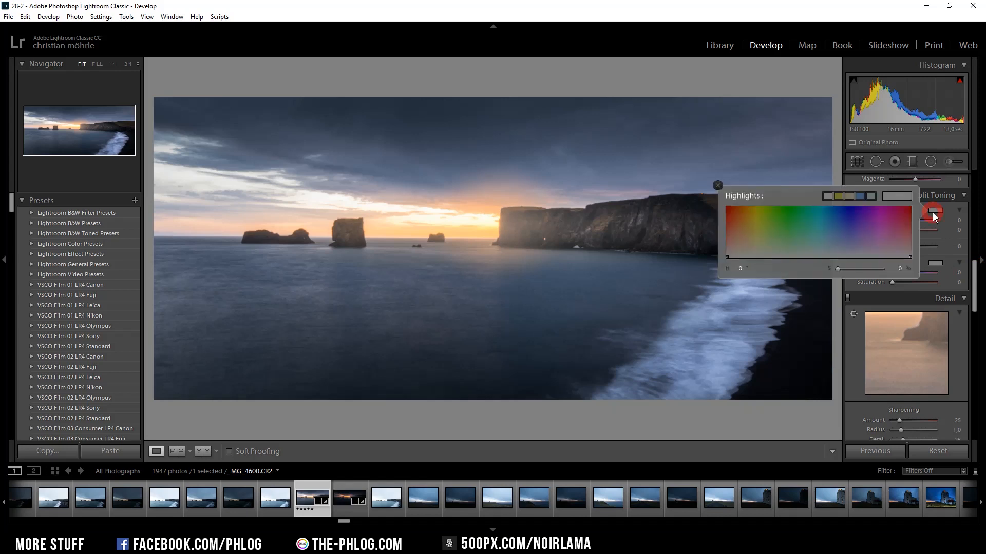
click(740, 251)
drag(741, 251, 733, 247)
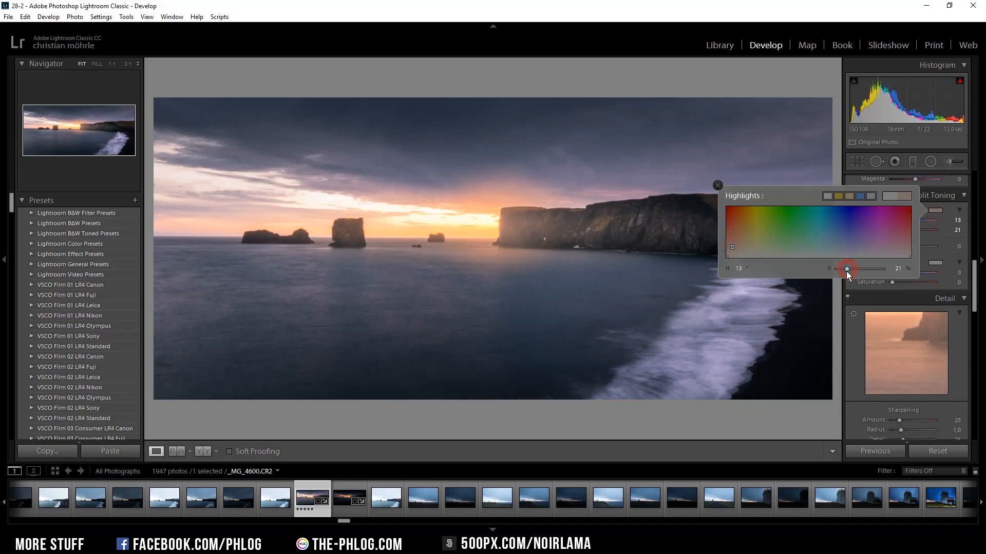
drag(846, 269, 845, 269)
click(936, 262)
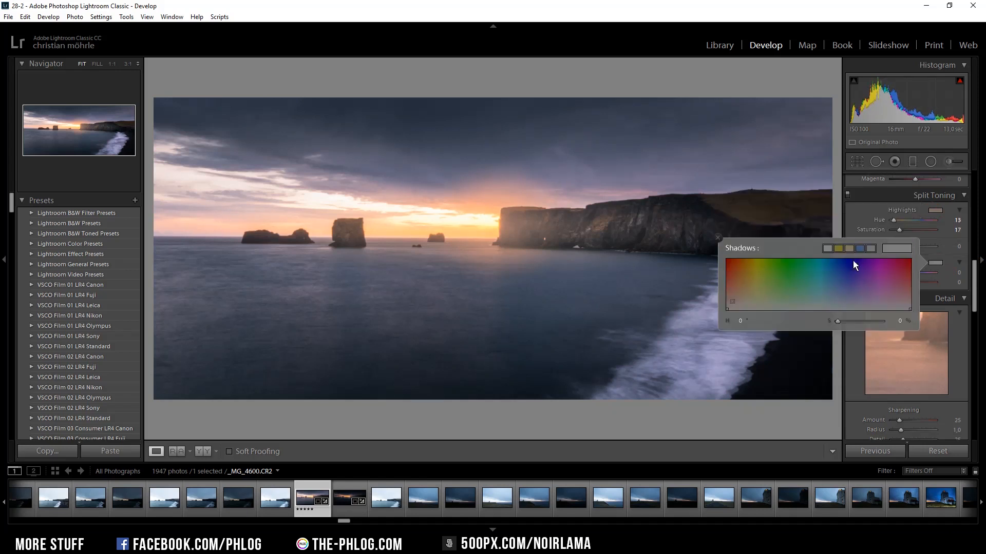
drag(845, 299, 840, 322)
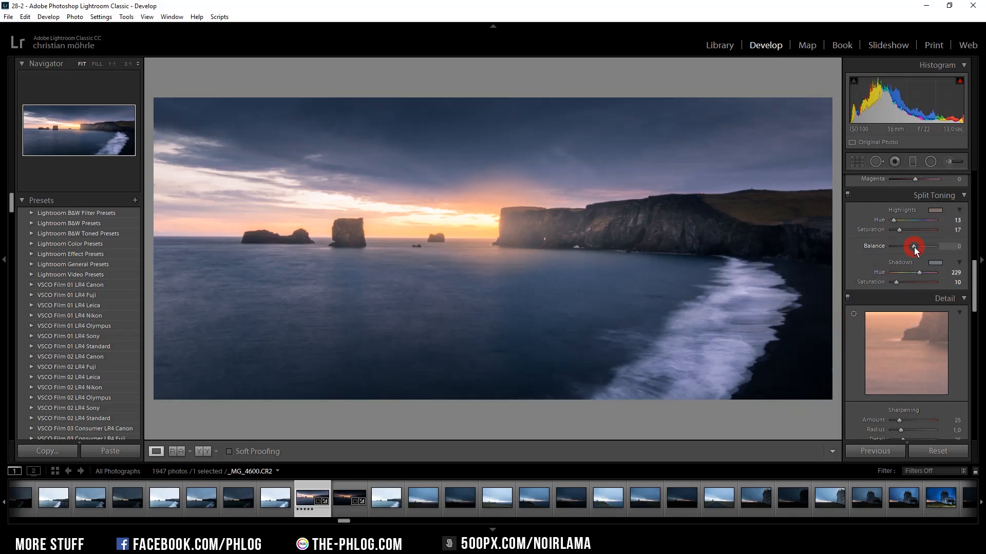
Step: Increase the sharpening amount and raise its masking to limit the sharpened areas
scroll(904, 261, down, 4)
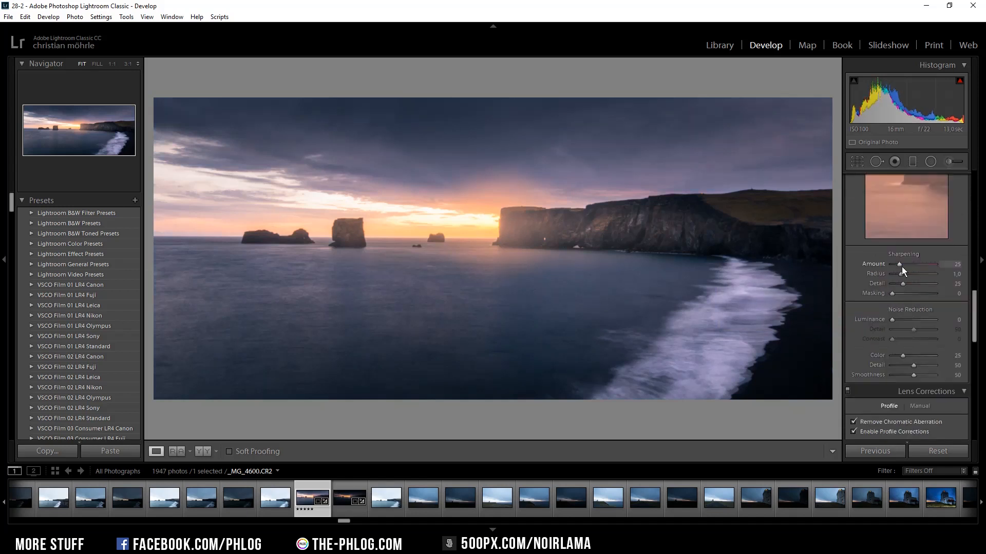
mouse_move(901, 266)
mouse_down()
mouse_move(920, 265)
mouse_move(876, 274)
mouse_move(914, 285)
mouse_up()
key(alt)
drag(892, 295, 910, 293)
Step: Add a dark Highlight Priority post-crop vignette with the amount at about −24
scroll(910, 294, down, 6)
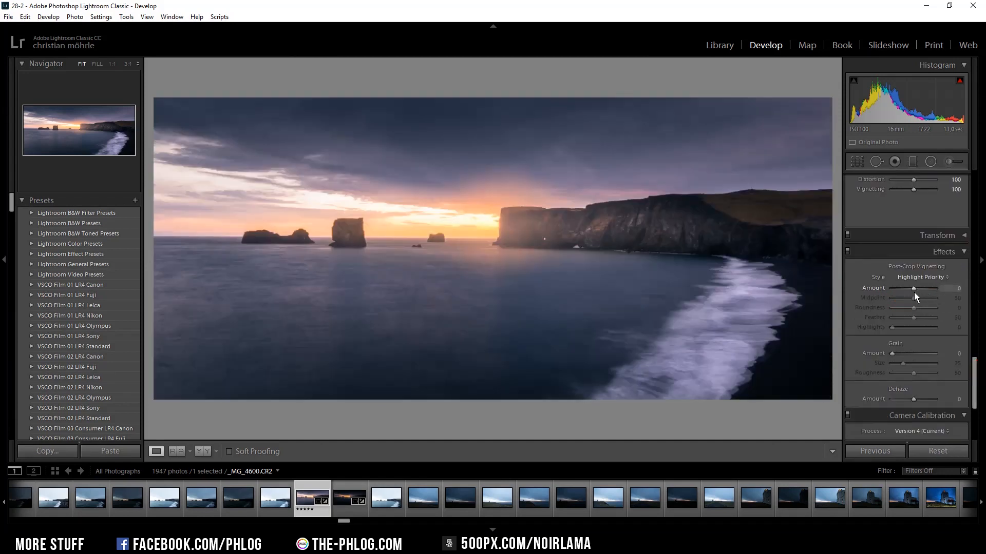
drag(912, 289, 908, 291)
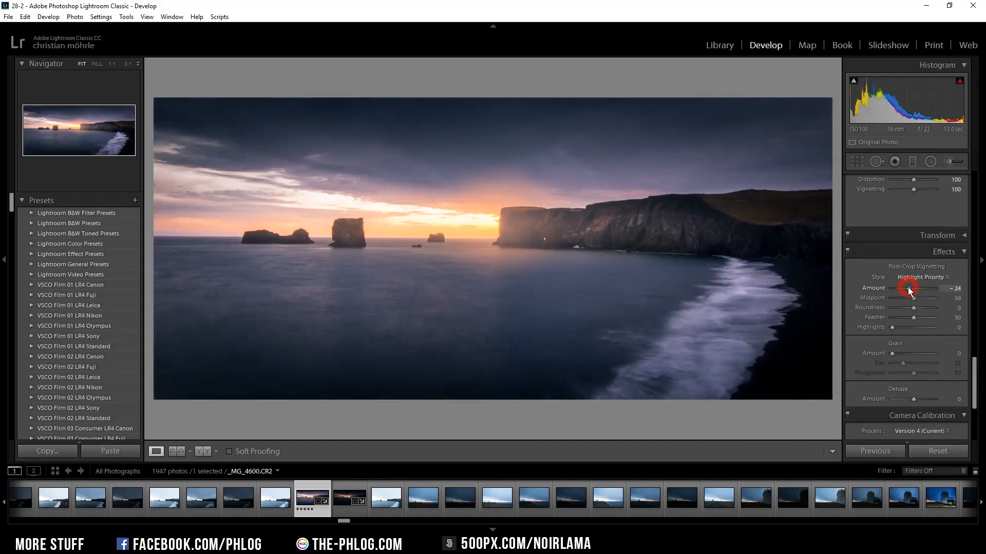
scroll(955, 300, up, 10)
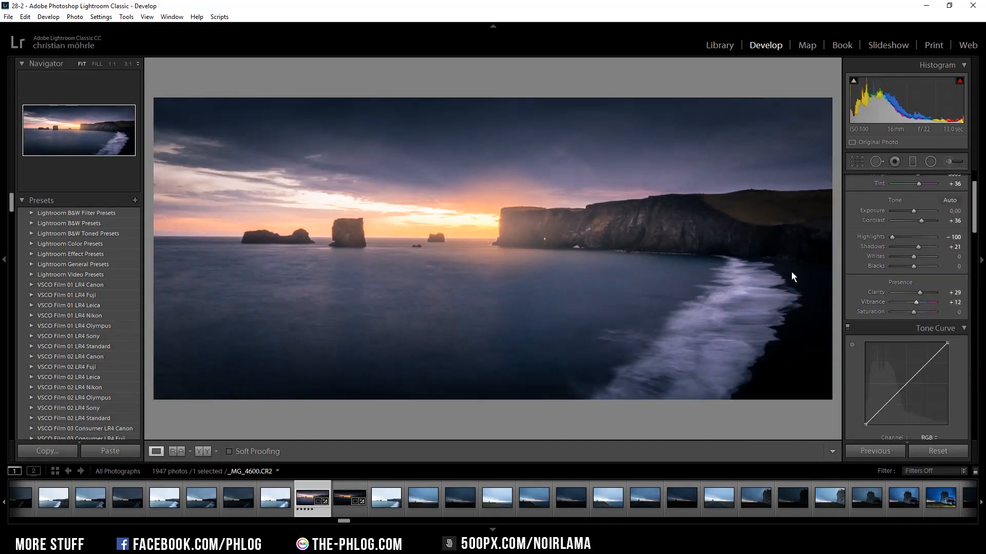